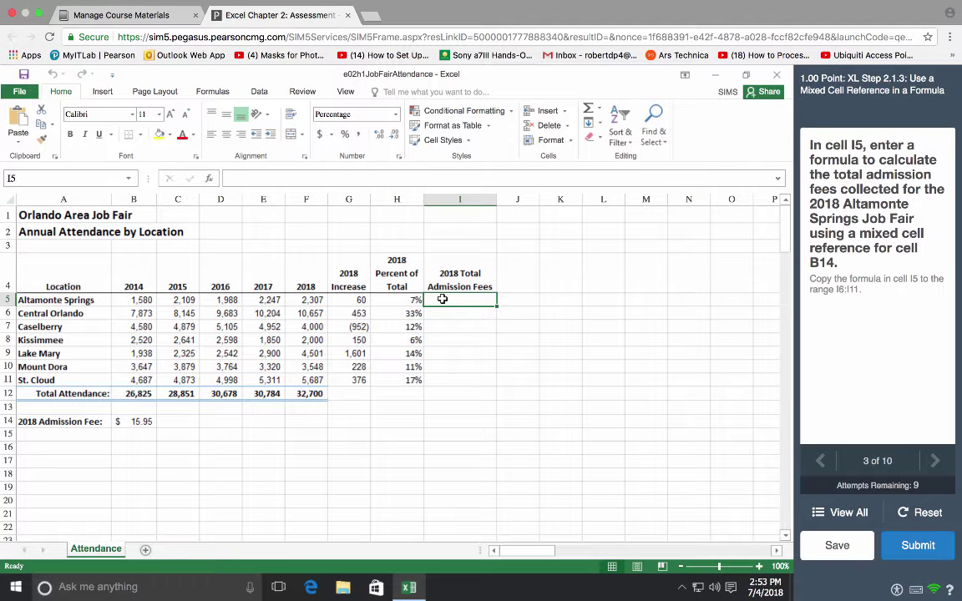
# Build =F5*B14 in I5, multiplying Altamonte Springs' 2018 attendance by the admission fee.
pyautogui.write('=')
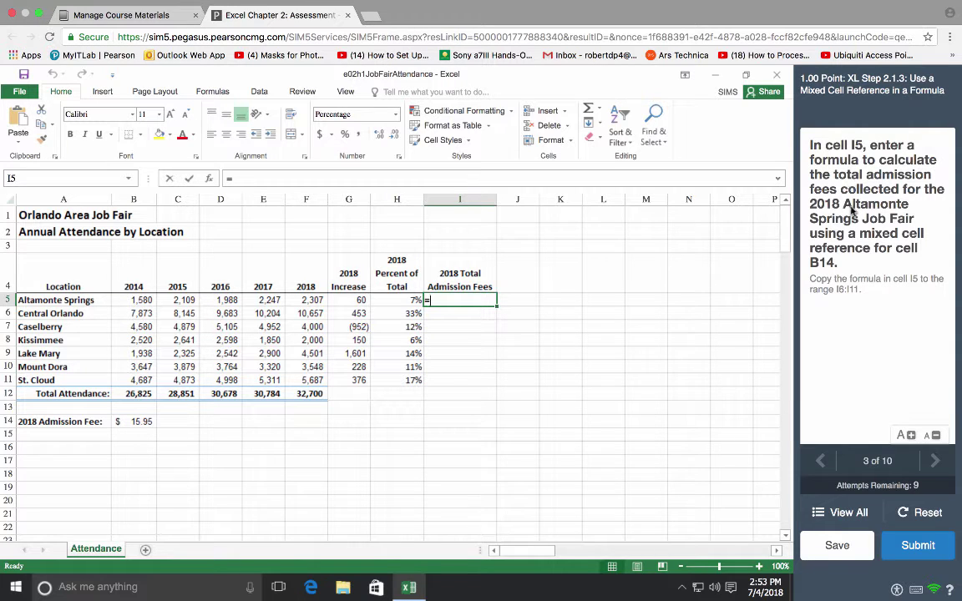
pyautogui.click(304, 300)
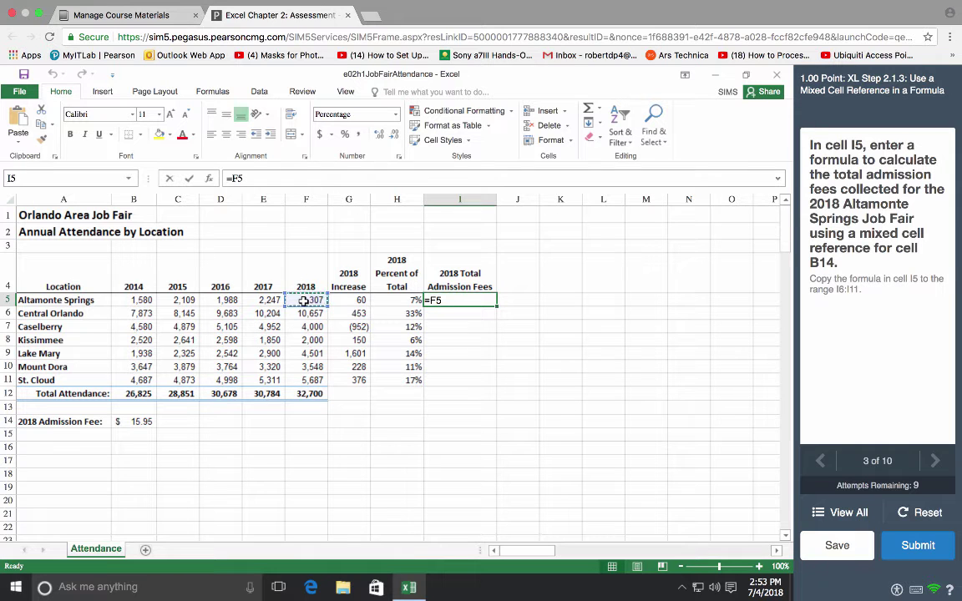
pyautogui.write('*')
pyautogui.click(136, 421)
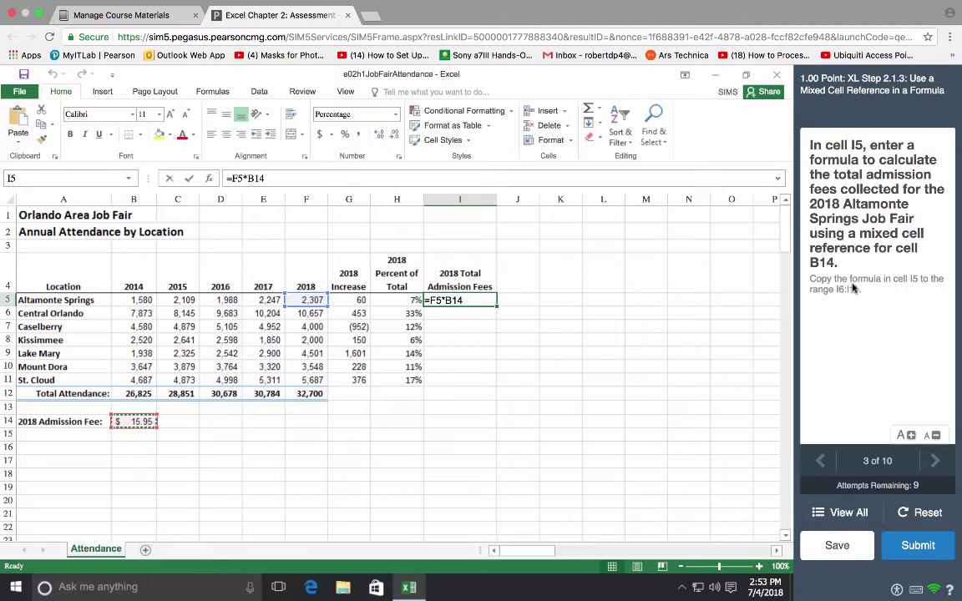
pyautogui.click(255, 178)
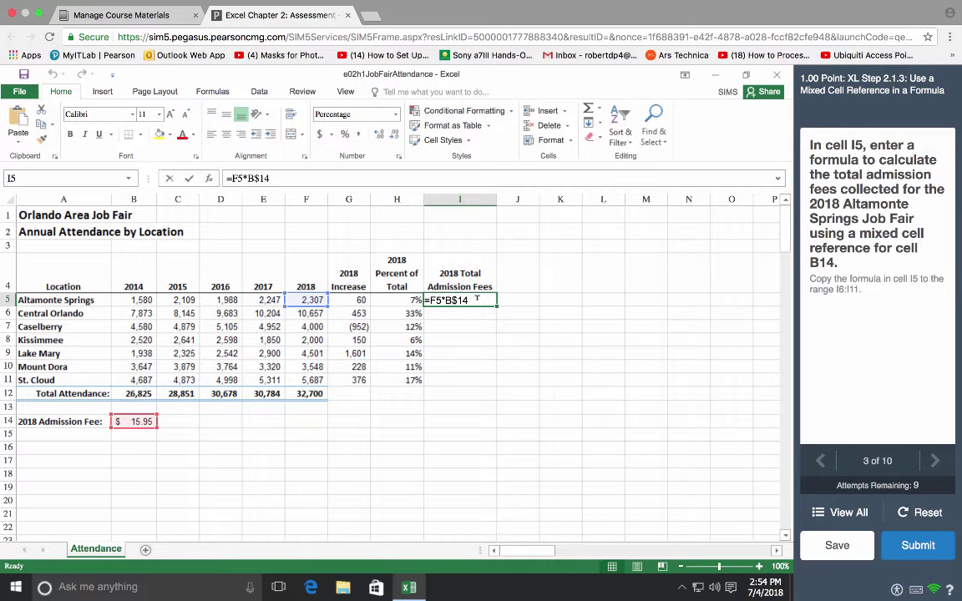
# Commit =F5*B$14 in I5 and fill it down through I11.
pyautogui.press('Return')
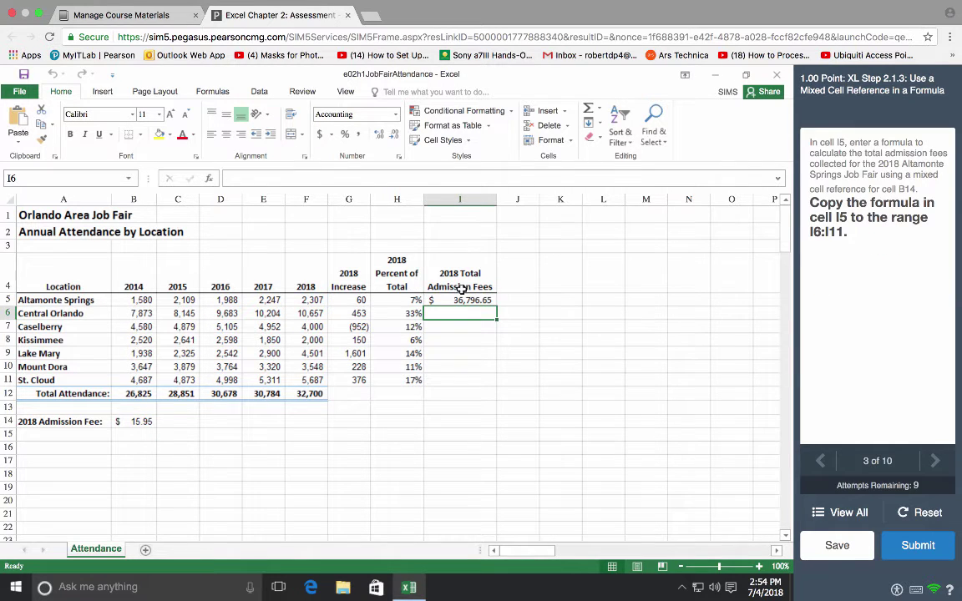
pyautogui.click(450, 298)
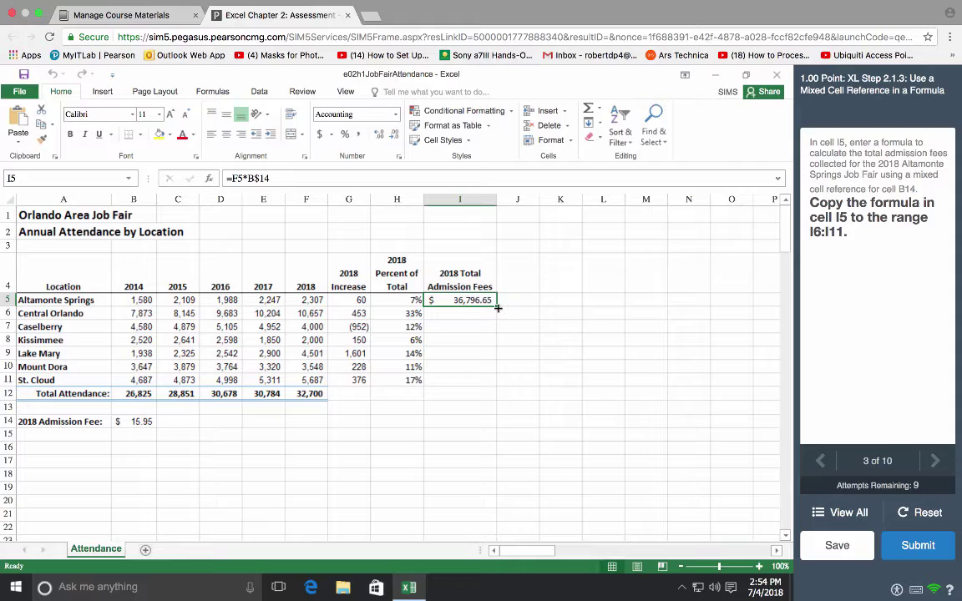
pyautogui.moveTo(496, 306); pyautogui.dragTo(490, 380)
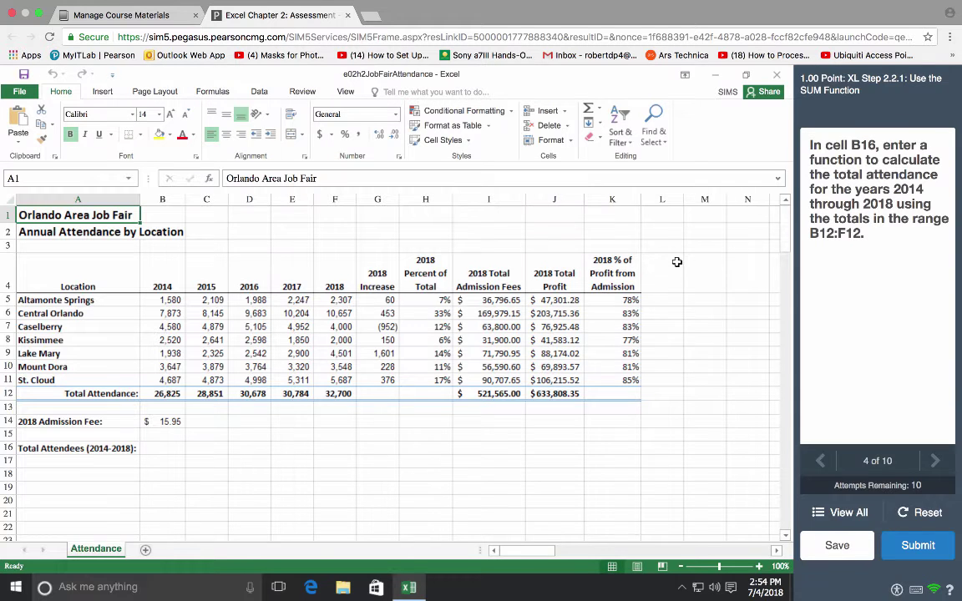
# Switch to question 8, the VLOOKUP task, and select cell H15.
pyautogui.click(849, 513)
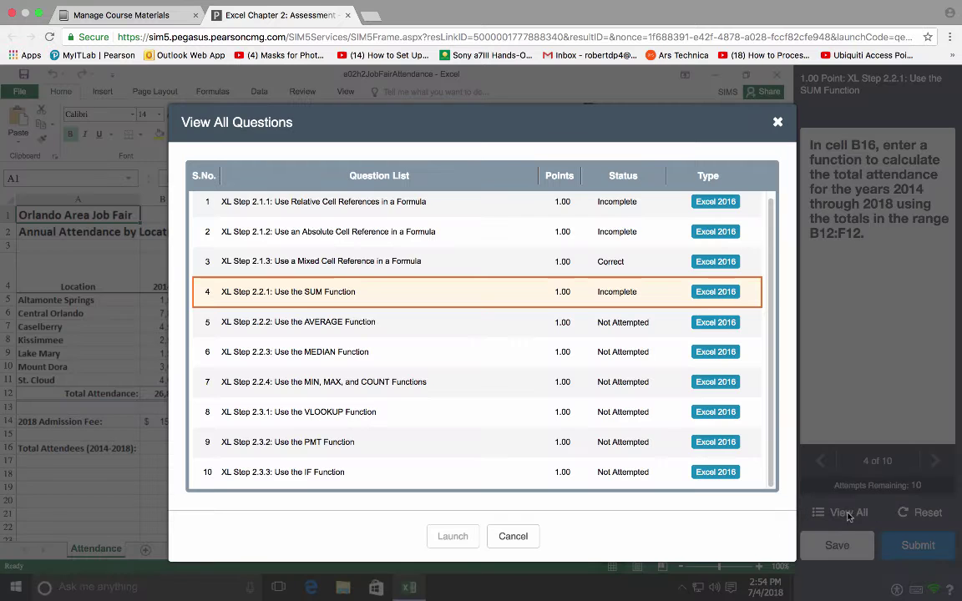
pyautogui.click(328, 414)
pyautogui.click(448, 537)
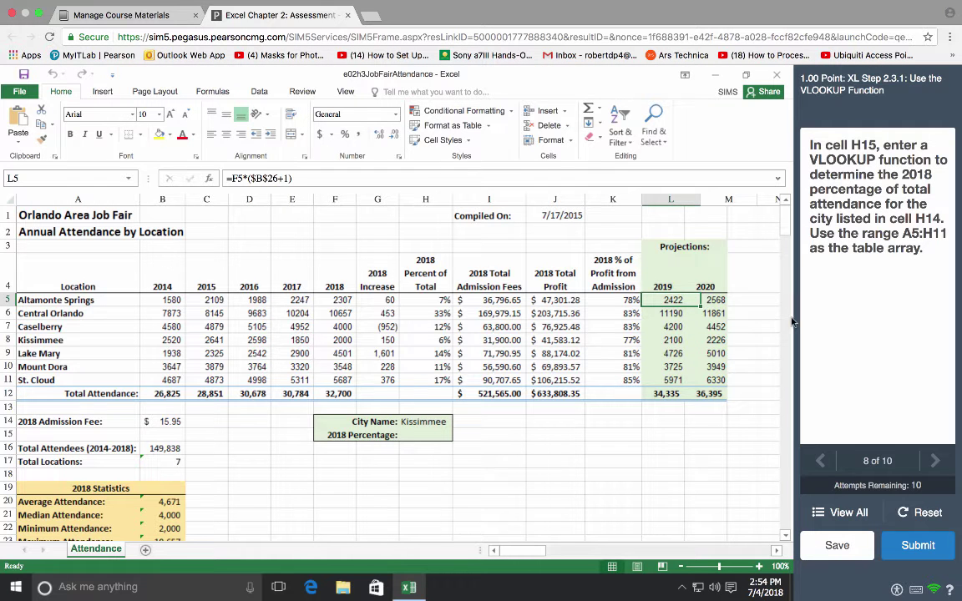
pyautogui.click(428, 434)
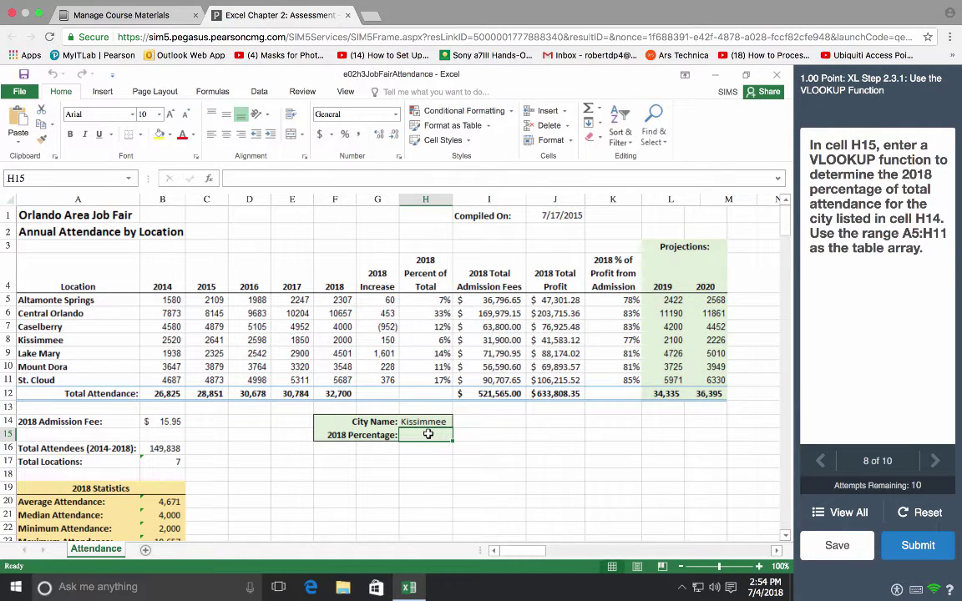
# Insert a VLOOKUP function into H15 through the function search, arguments still blank.
pyautogui.click(210, 180)
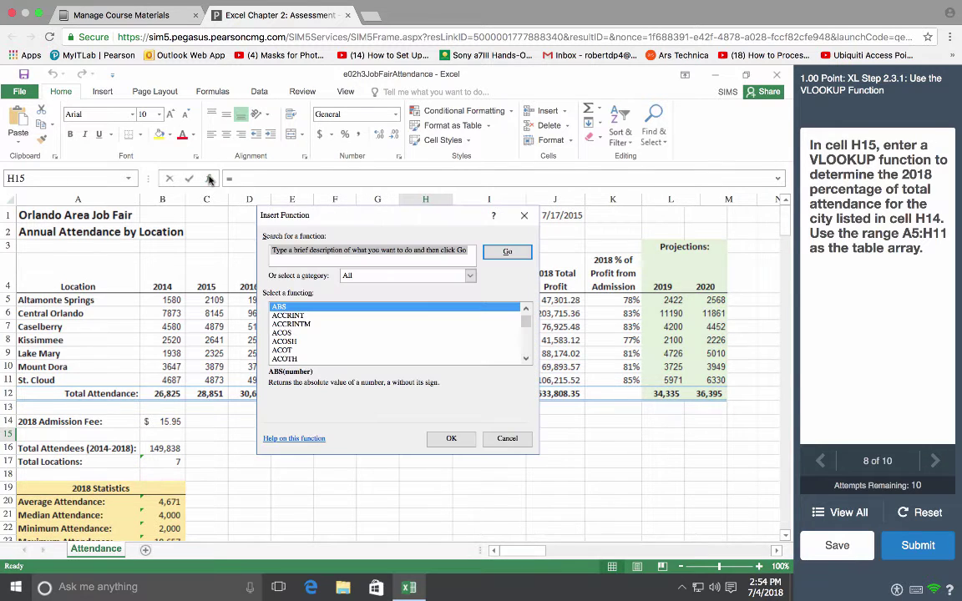
pyautogui.write('vlookup')
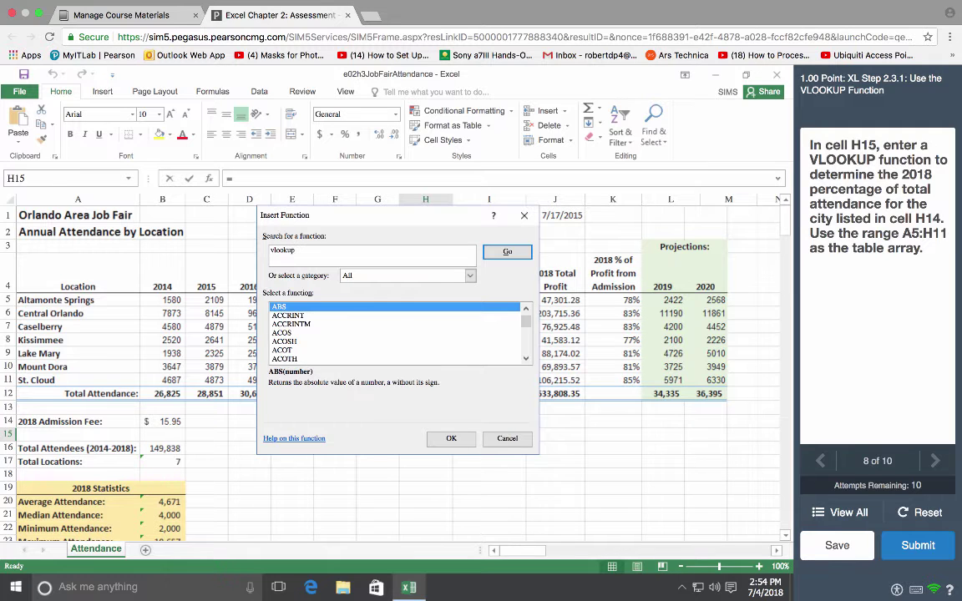
pyautogui.click(507, 251)
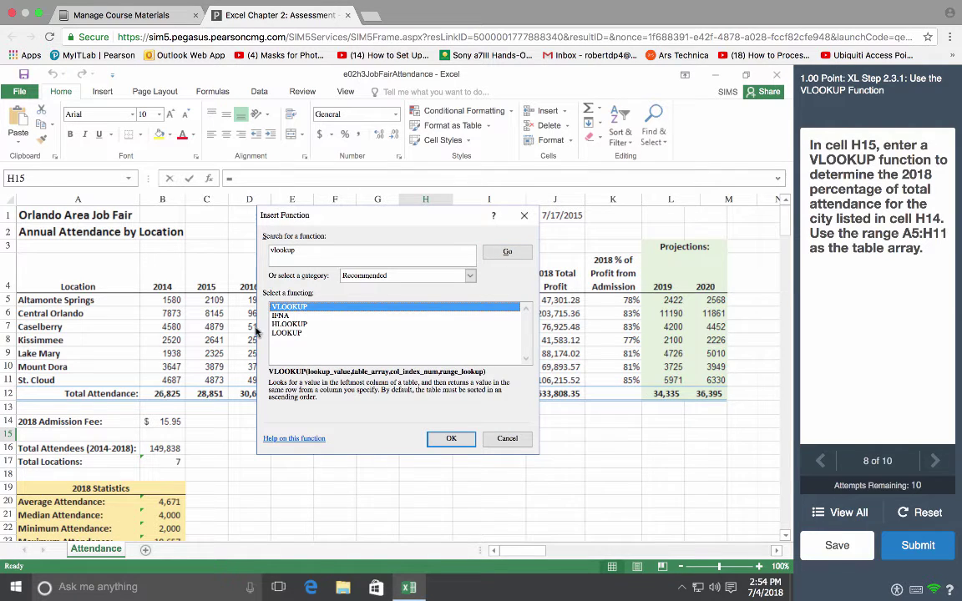
pyautogui.click(451, 439)
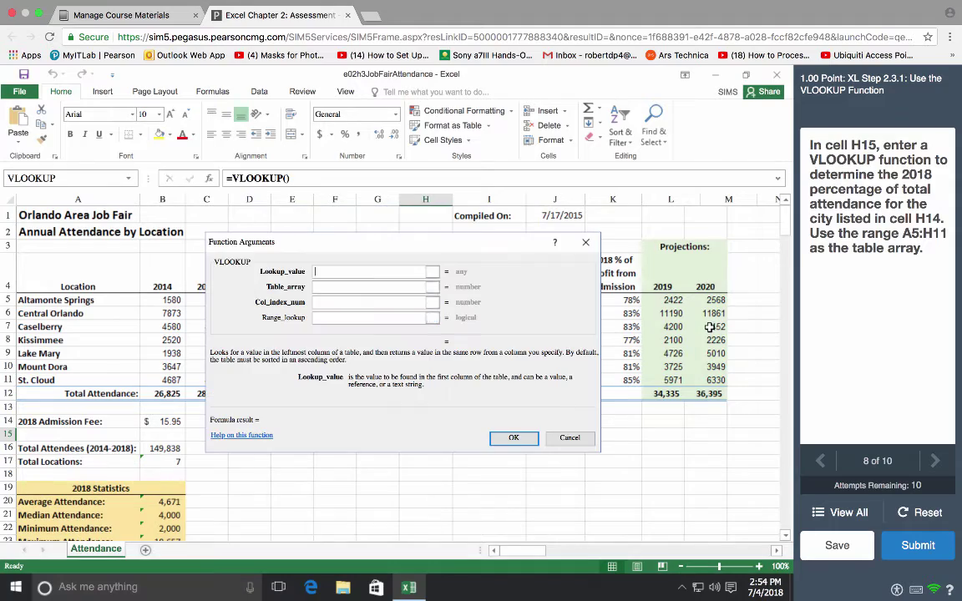
pyautogui.moveTo(441, 247); pyautogui.dragTo(509, 86)
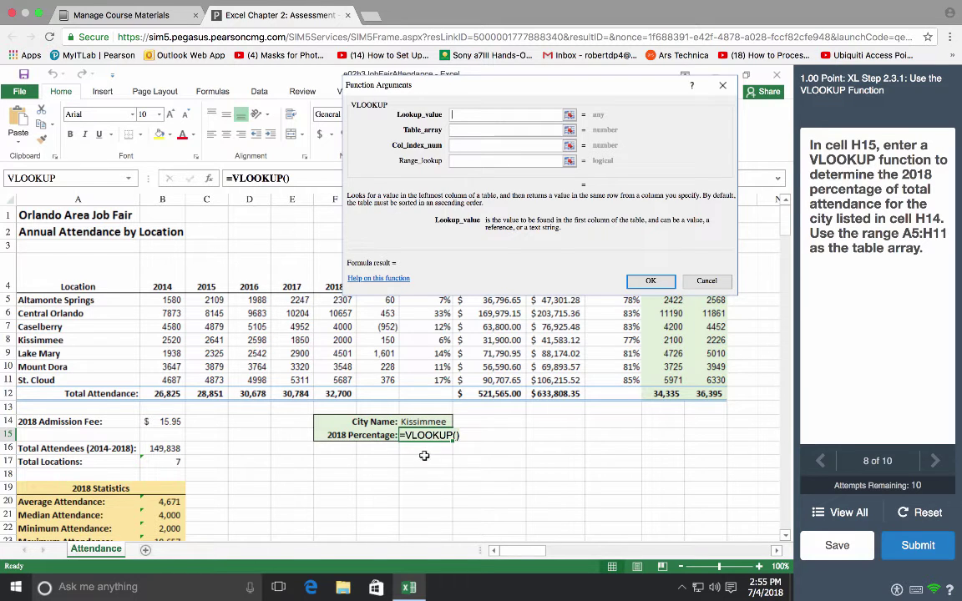
# Give VLOOKUP lookup value H14, table A5:H11 and column 8 so H15 returns 6%.
pyautogui.click(424, 426)
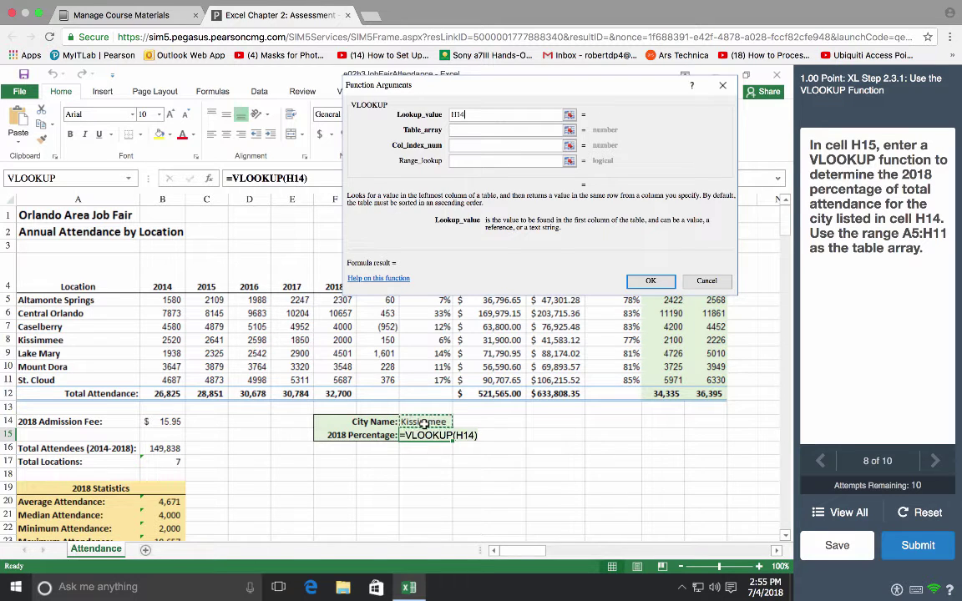
pyautogui.click(468, 126)
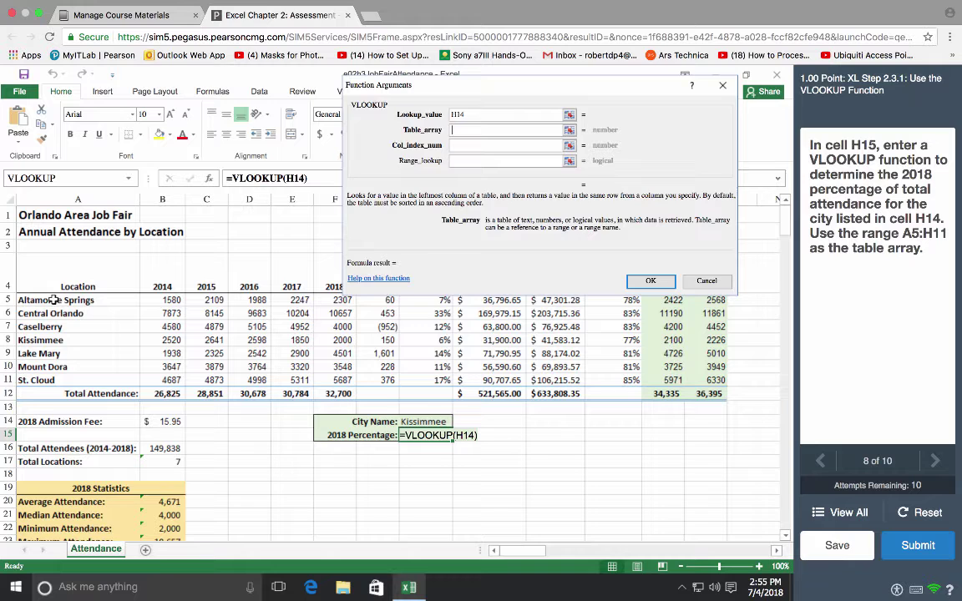
pyautogui.moveTo(53, 300); pyautogui.dragTo(414, 381)
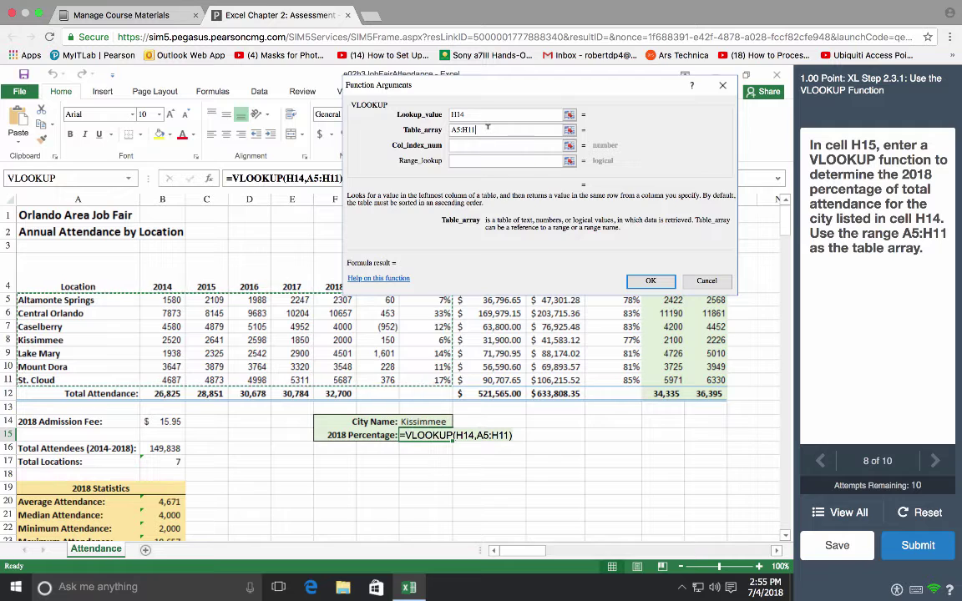
pyautogui.click(472, 144)
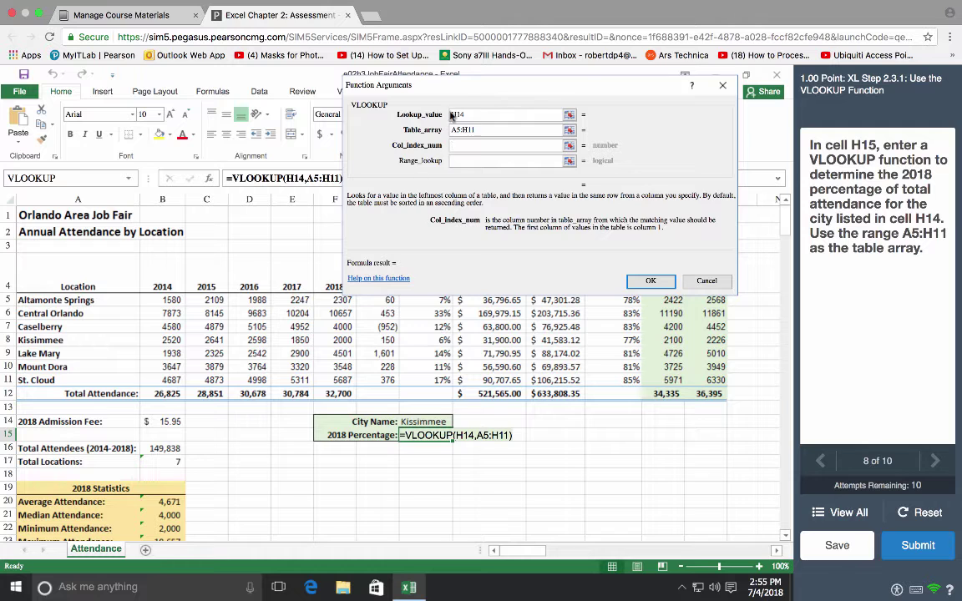
pyautogui.moveTo(425, 85); pyautogui.dragTo(632, 82)
pyautogui.click(431, 141)
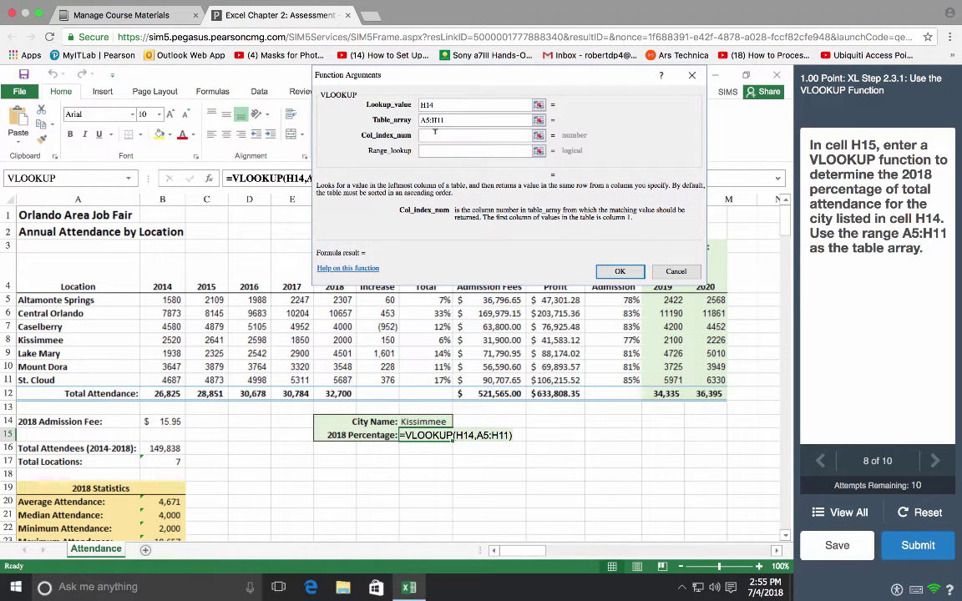
pyautogui.write('8')
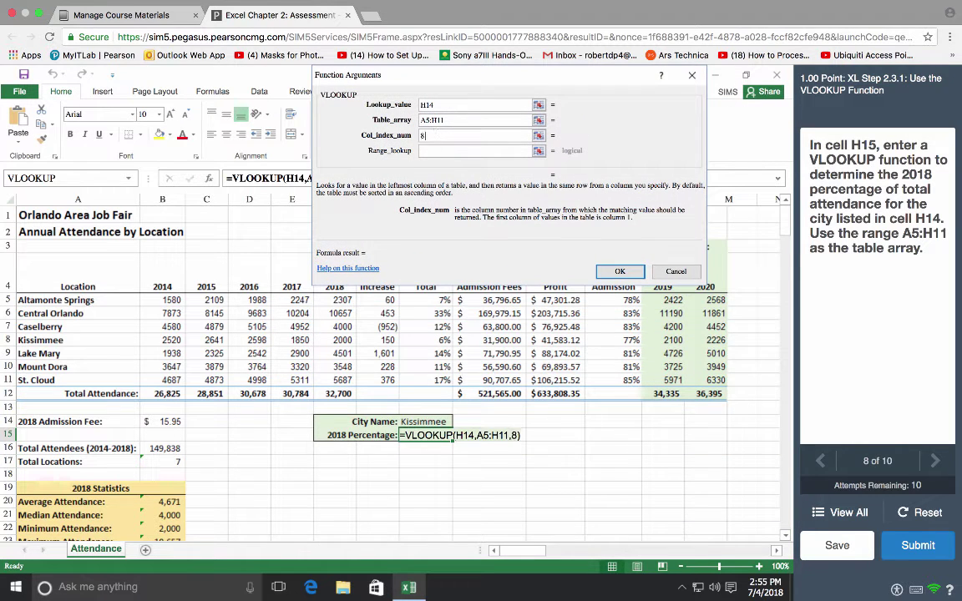
pyautogui.click(623, 272)
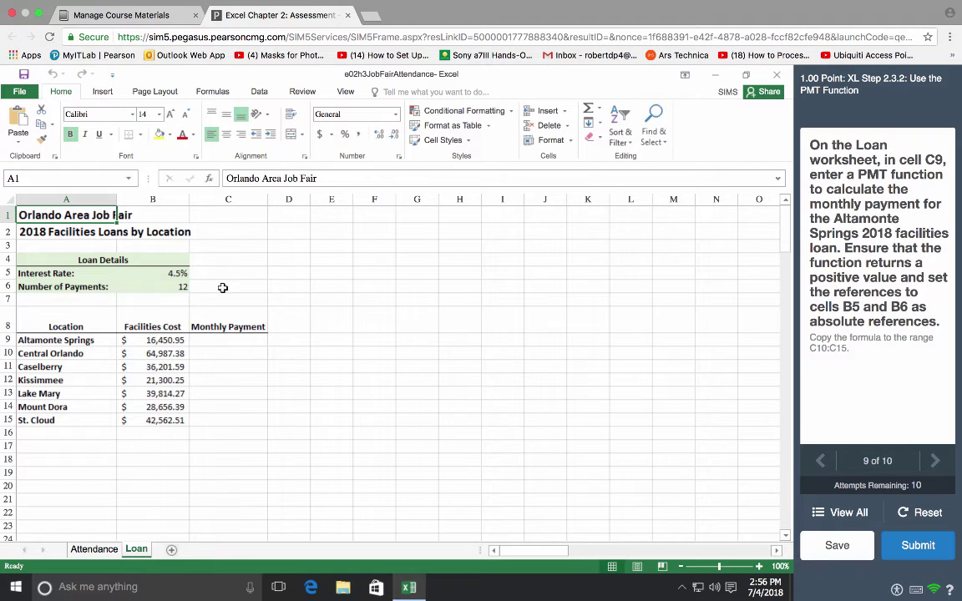
# Select C9 on the Loan sheet for the monthly payment formula.
pyautogui.click(210, 341)
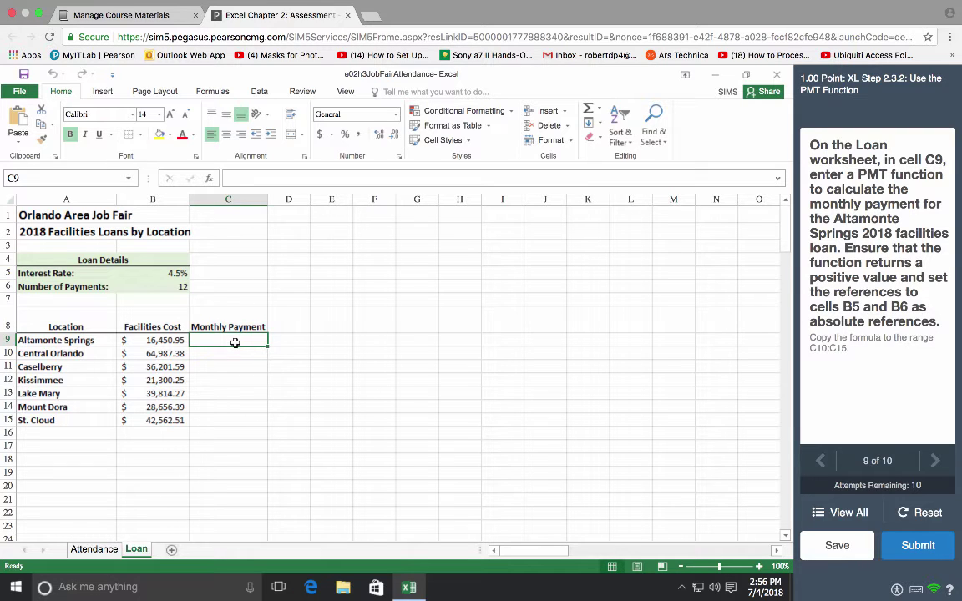
# Insert the PMT function into C9.
pyautogui.click(210, 179)
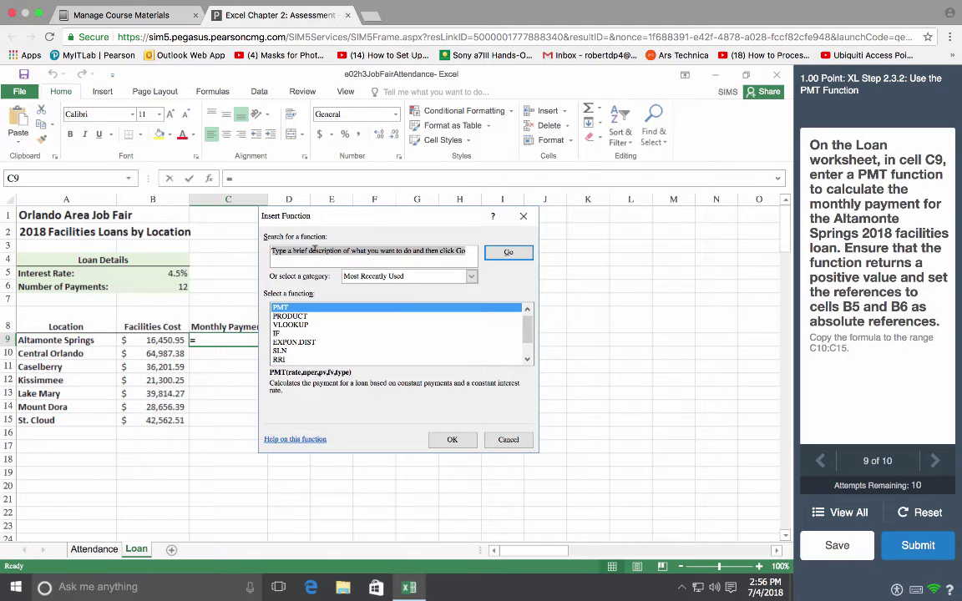
pyautogui.write('P')
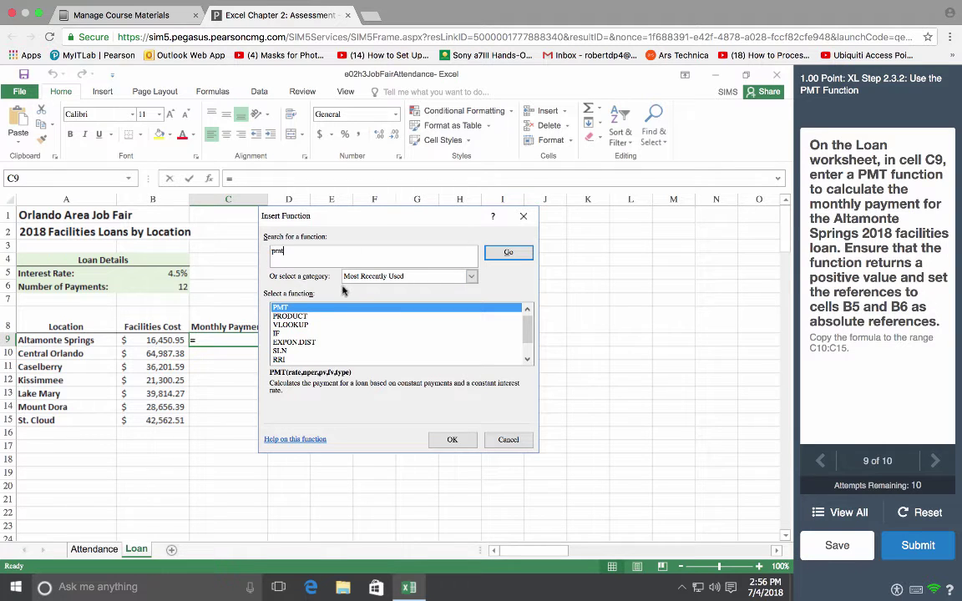
pyautogui.click(454, 440)
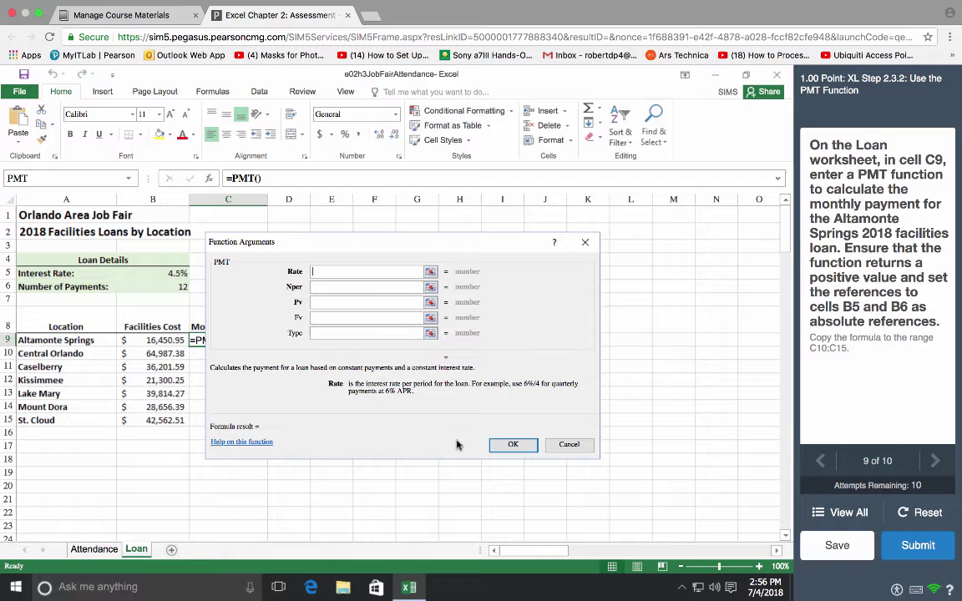
pyautogui.moveTo(400, 221); pyautogui.dragTo(546, 228)
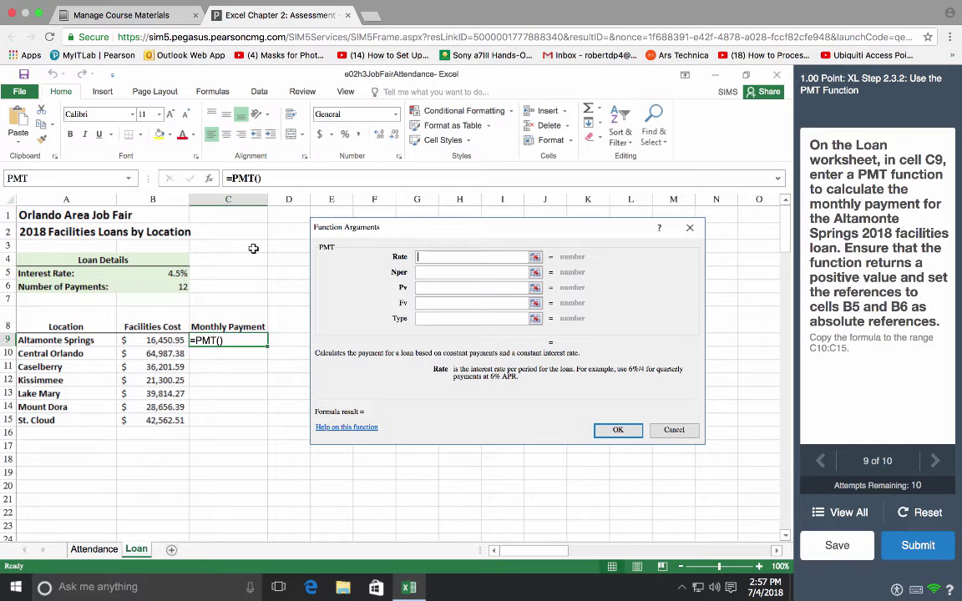
# Enter the PMT arguments B5/12 for rate, B6 for payments and -B9 for loan amount.
pyautogui.click(170, 276)
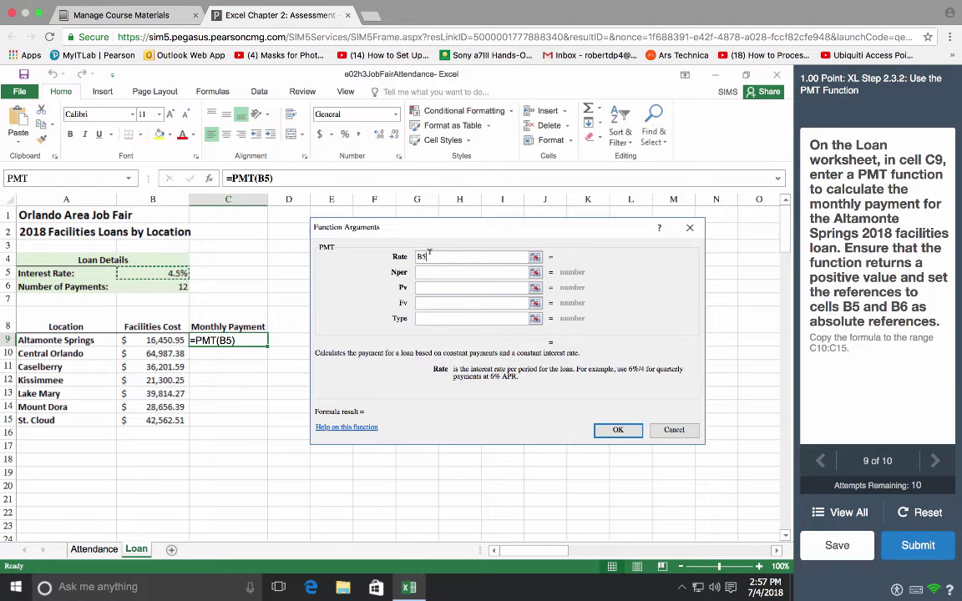
pyautogui.write('/12')
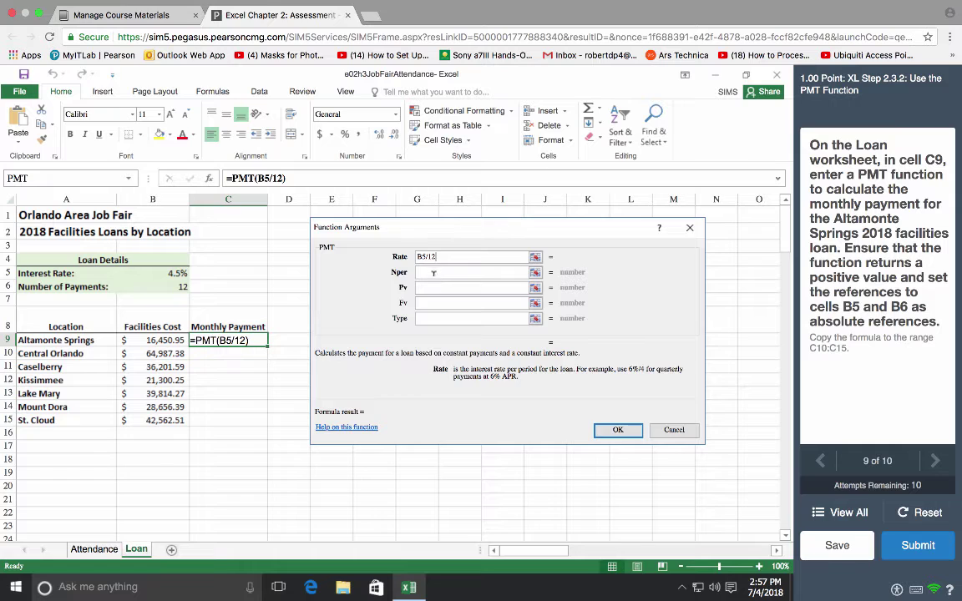
pyautogui.press('Tab')
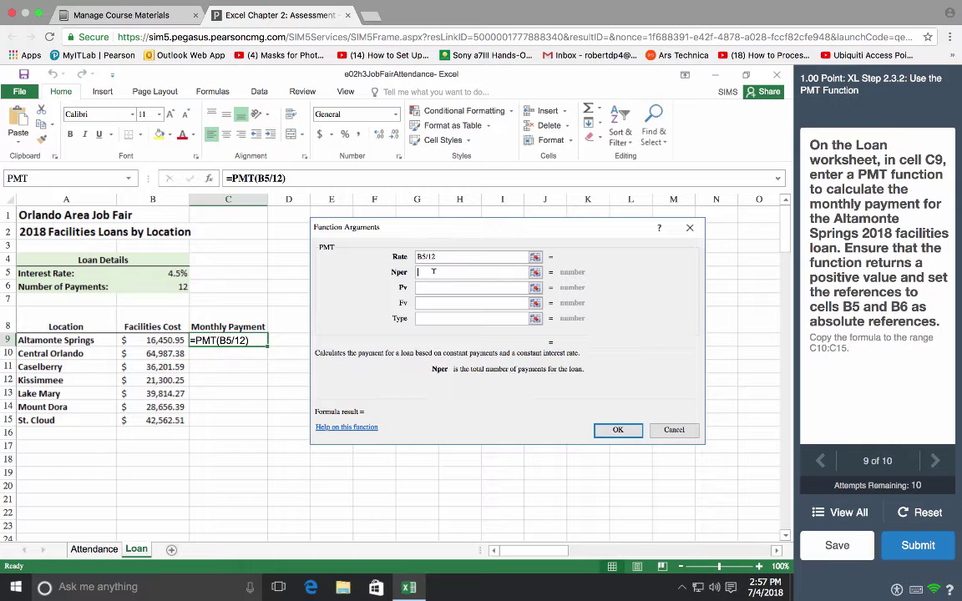
pyautogui.click(153, 287)
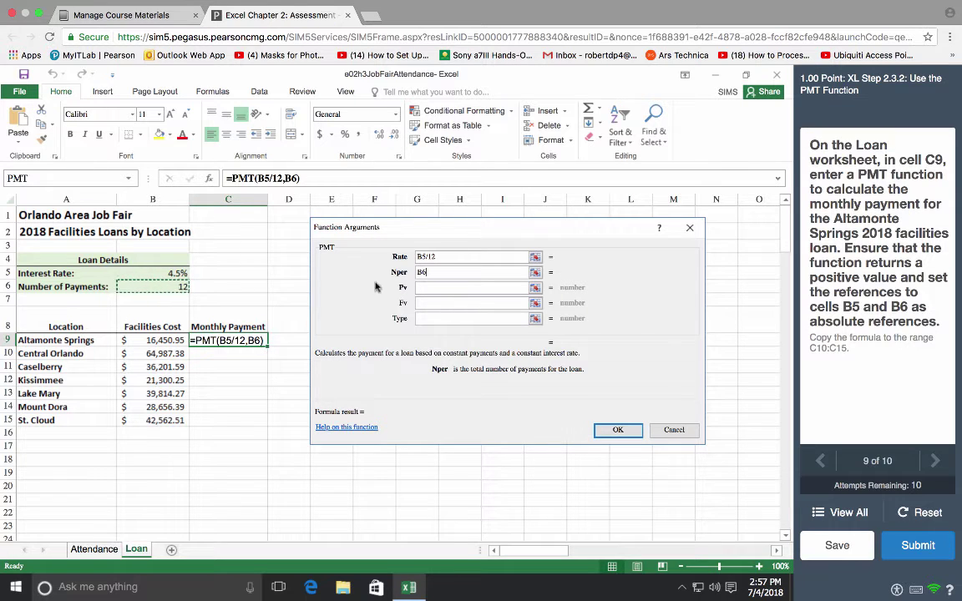
pyautogui.click(421, 286)
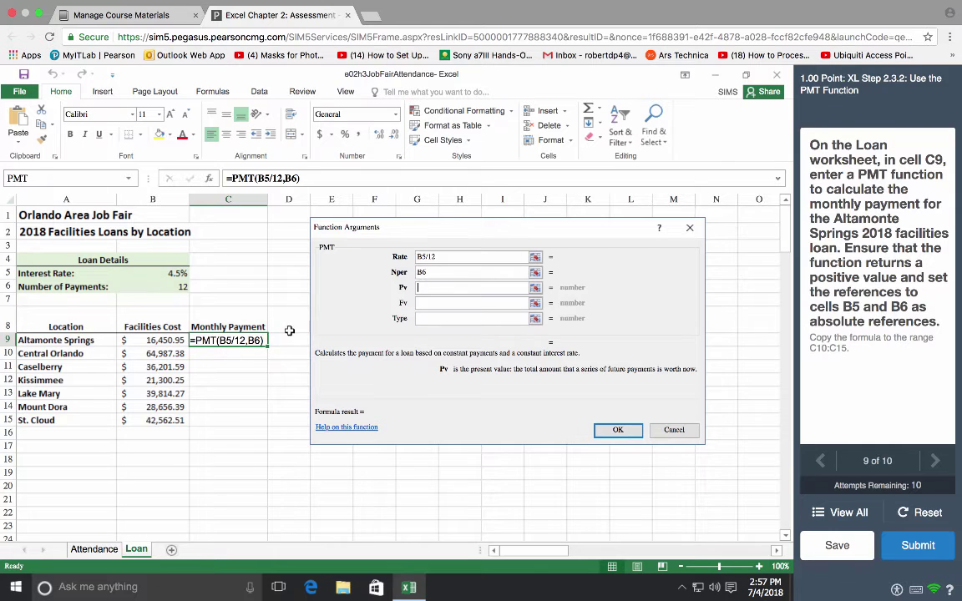
pyautogui.click(152, 341)
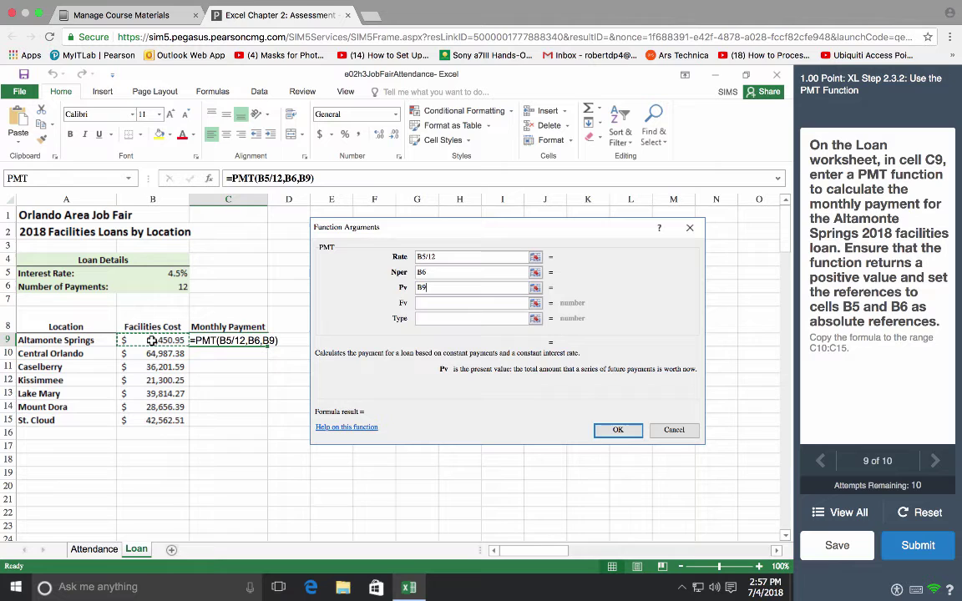
pyautogui.click(418, 286)
pyautogui.write('-')
# Make the rate and term references absolute as $B$5 and $B$6.
pyautogui.click(422, 256)
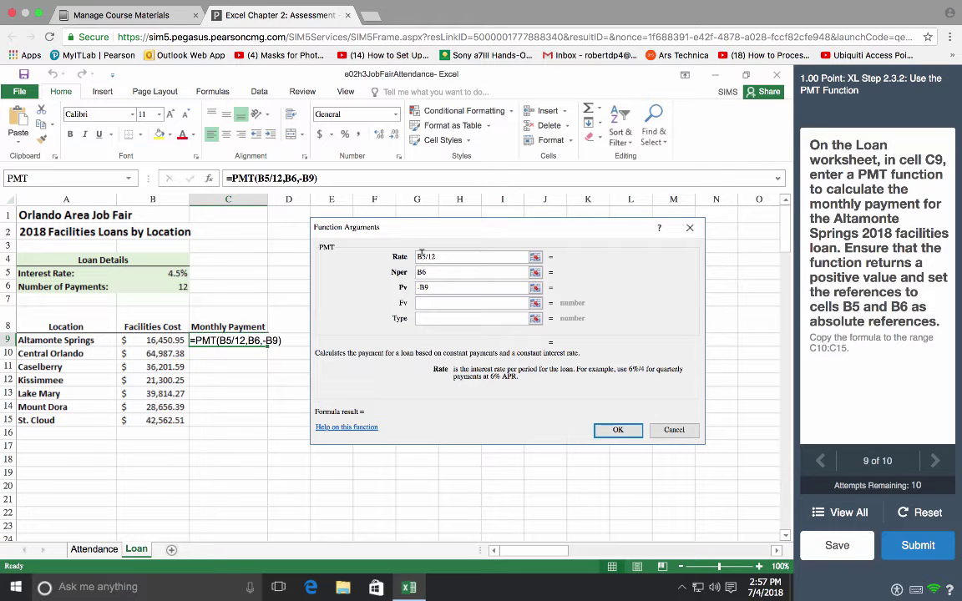
pyautogui.press('F4')
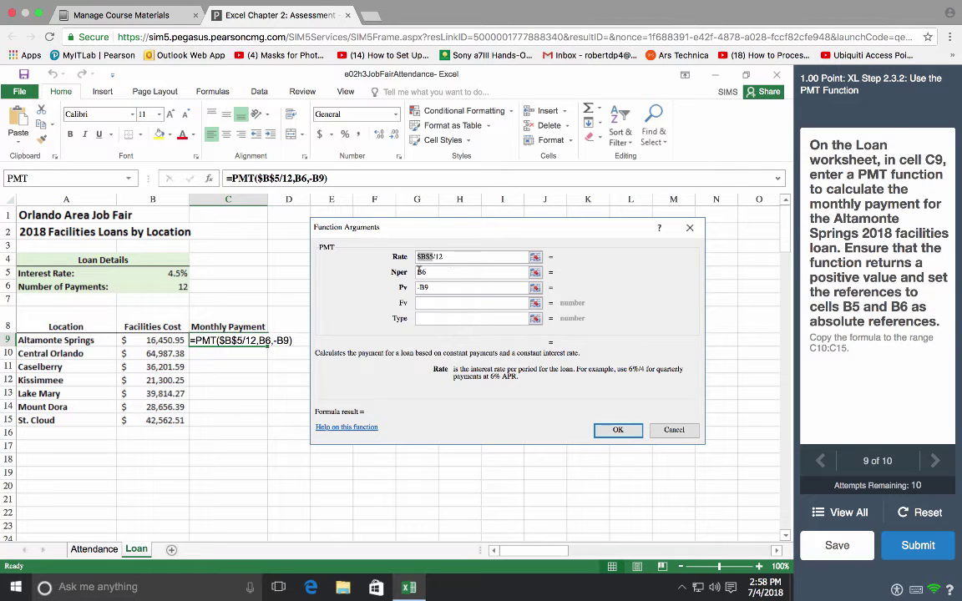
pyautogui.click(422, 273)
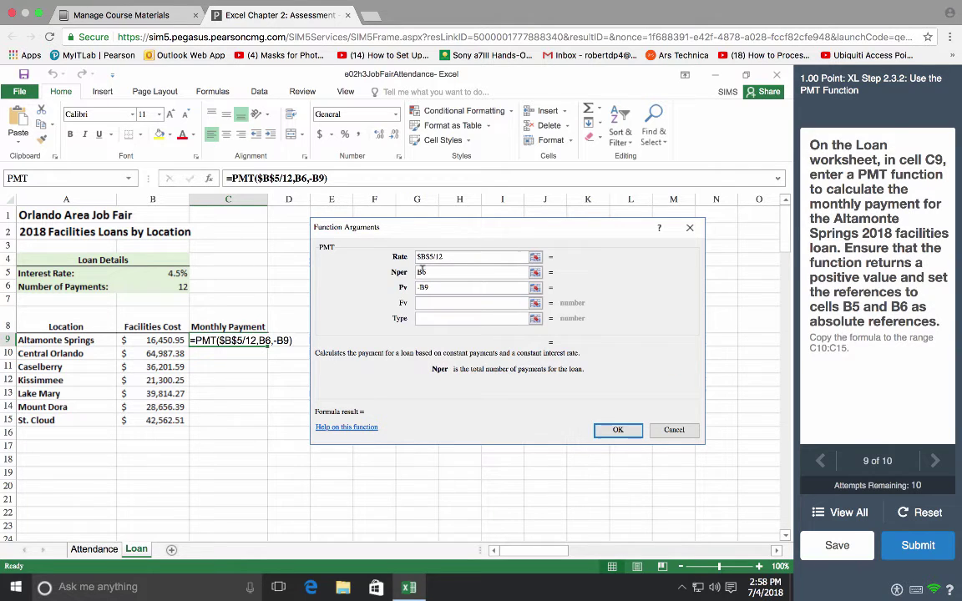
pyautogui.press('F4')
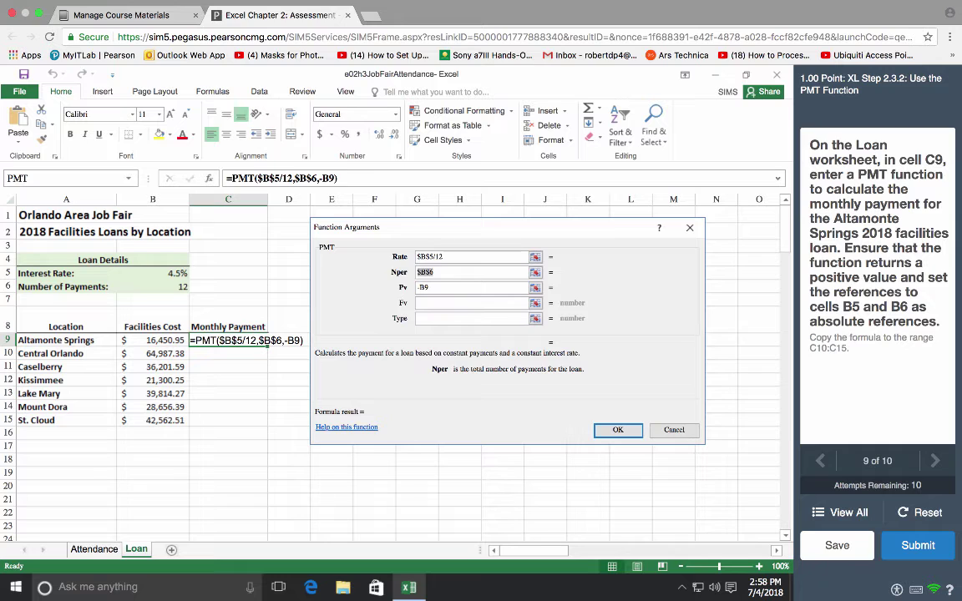
# Finish the $1,404.56 payment in C9, fill it through C15, and submit the assignment.
pyautogui.click(619, 431)
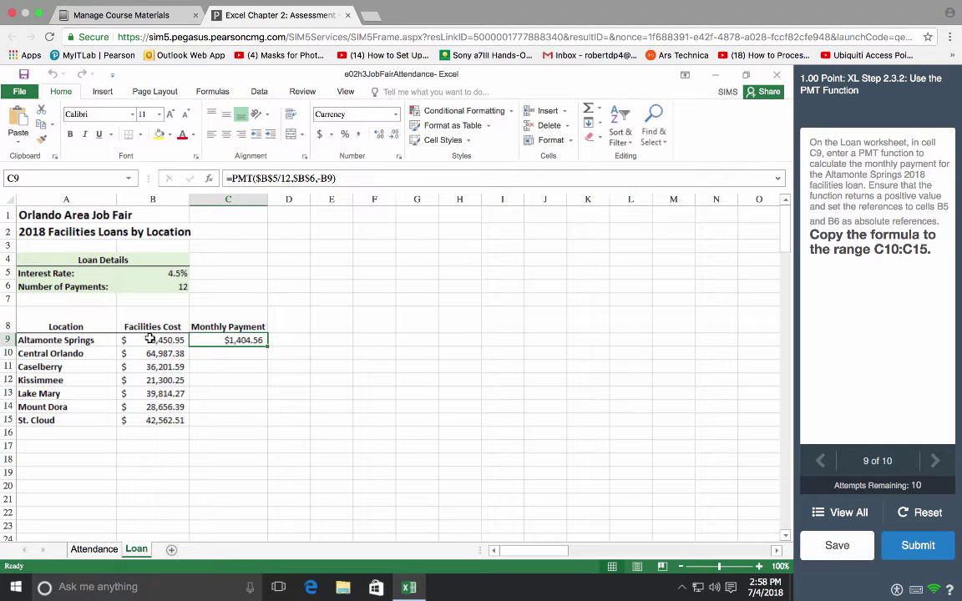
pyautogui.moveTo(267, 349); pyautogui.dragTo(255, 419)
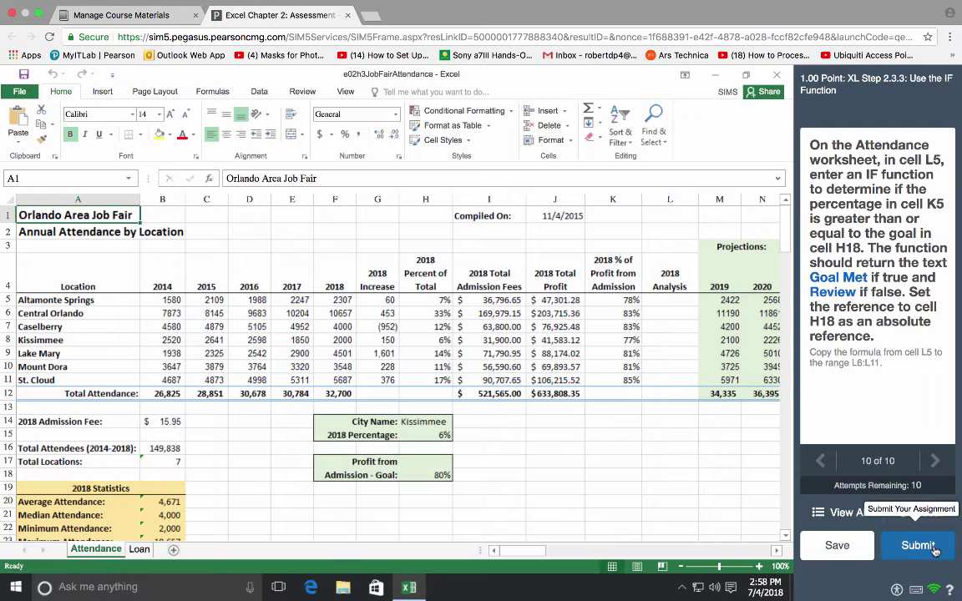
pyautogui.click(918, 546)
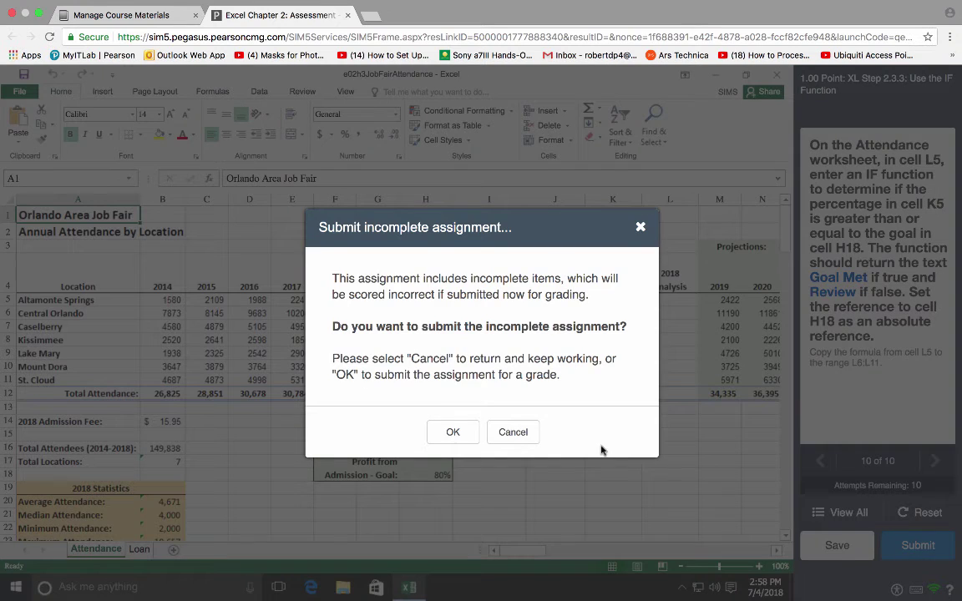
# Confirm the incomplete submission and view the Chapter 2 assessment's submissions.
pyautogui.click(454, 432)
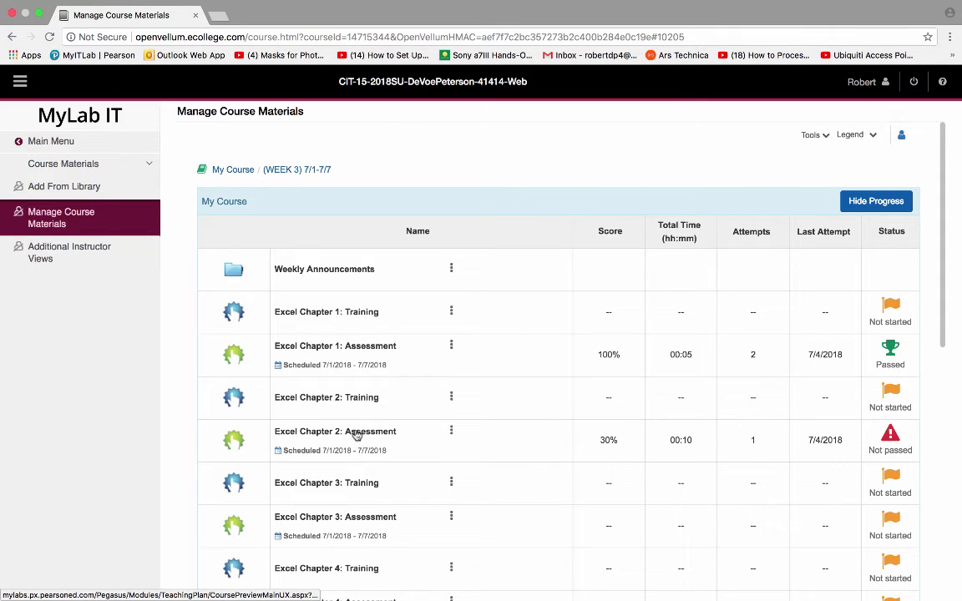
pyautogui.click(451, 431)
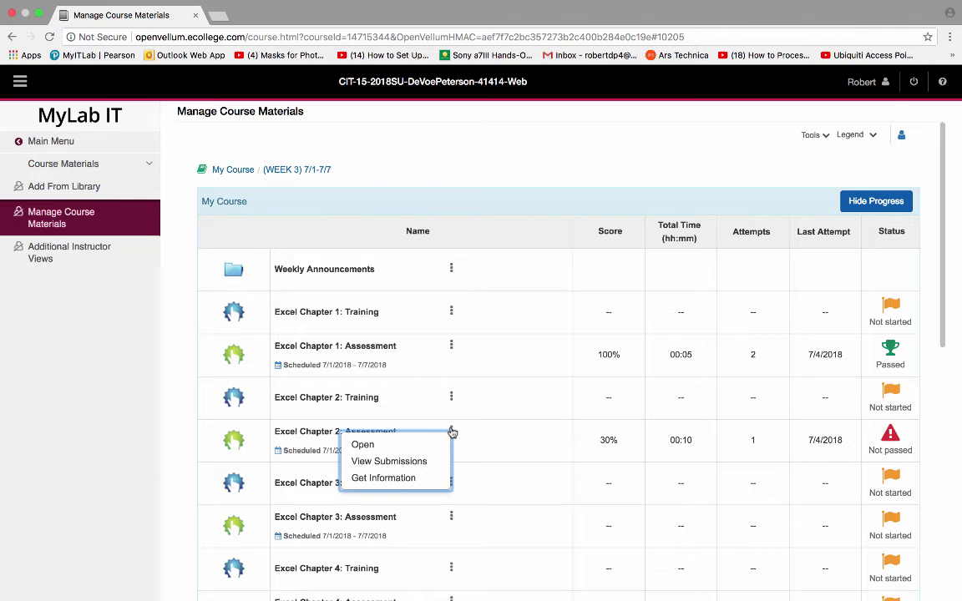
pyautogui.click(408, 464)
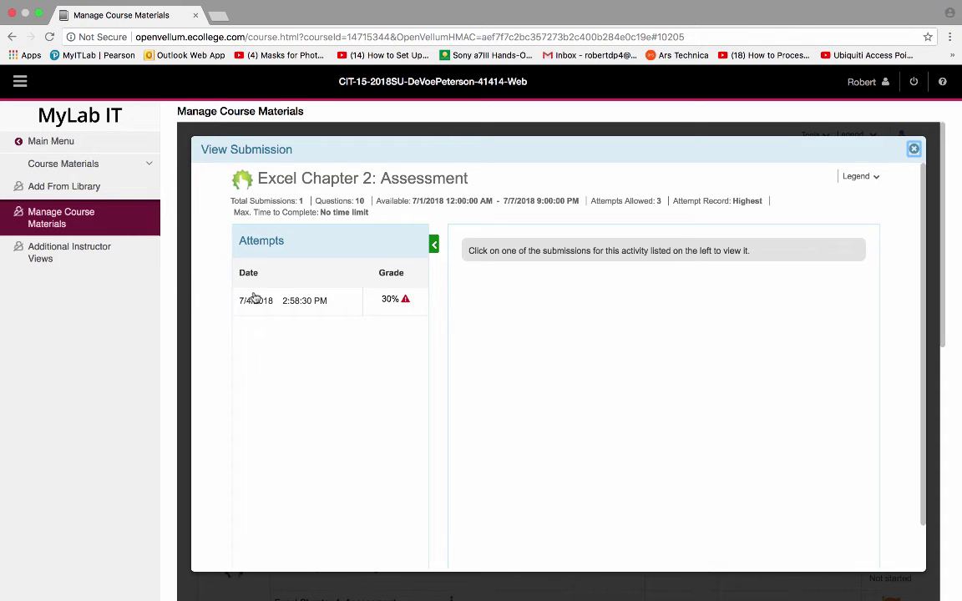
# Open the 7/4/2018 2:58:30 PM attempt and review each question's status and required methods.
pyautogui.click(291, 303)
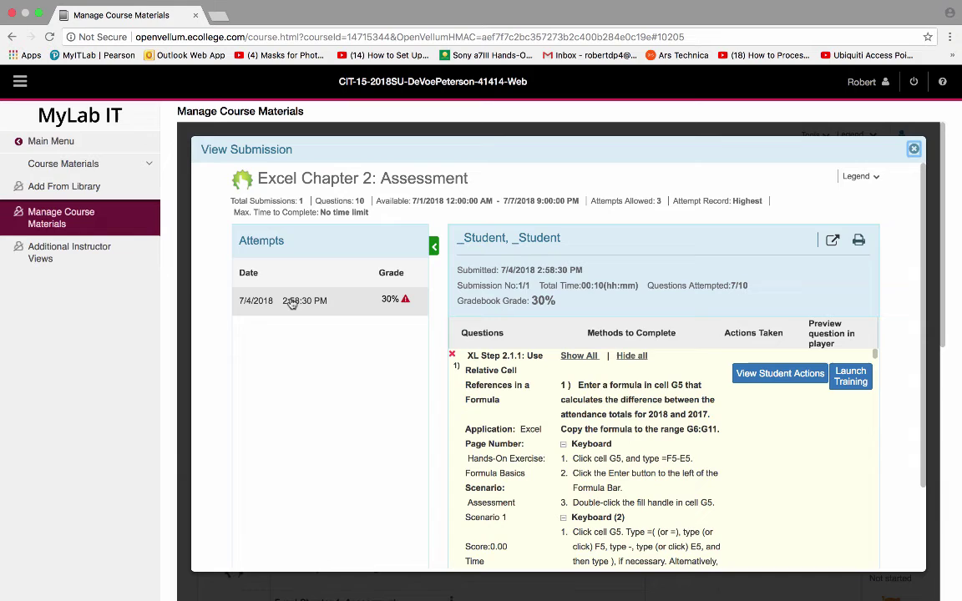
pyautogui.scroll(-1, 665, 412)
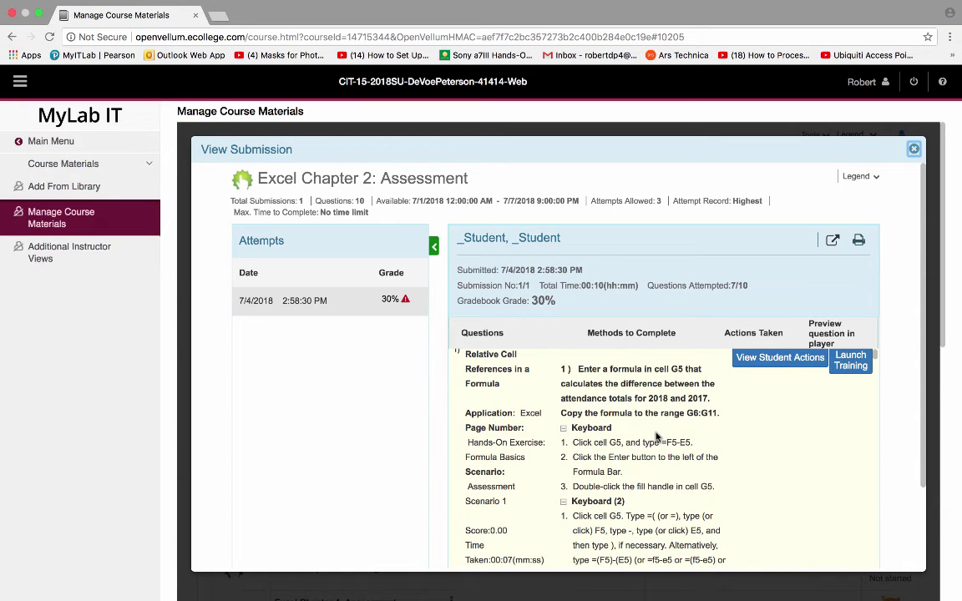
pyautogui.scroll(-10, 622, 424)
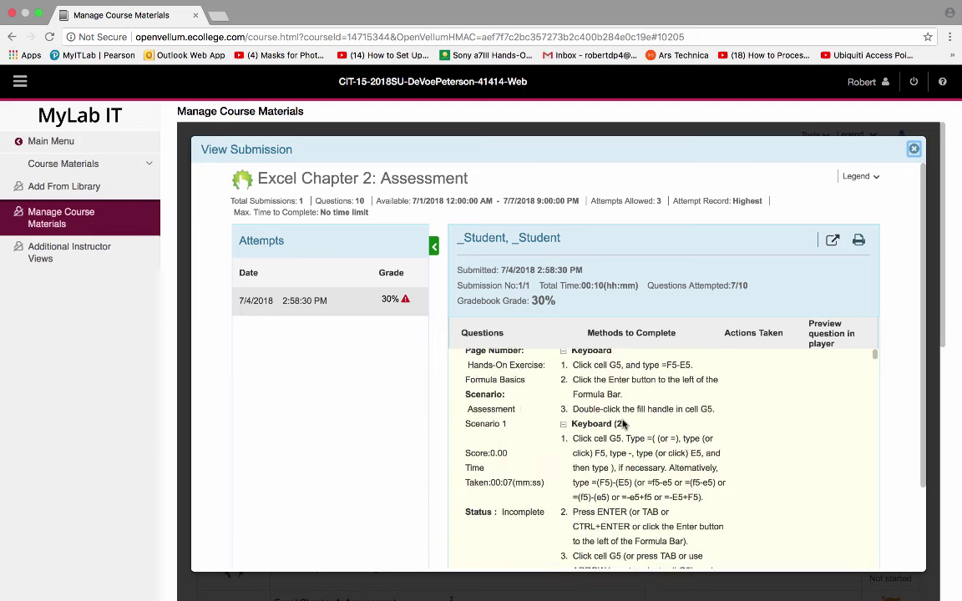
pyautogui.scroll(-3, 622, 425)
pyautogui.scroll(10, 625, 430)
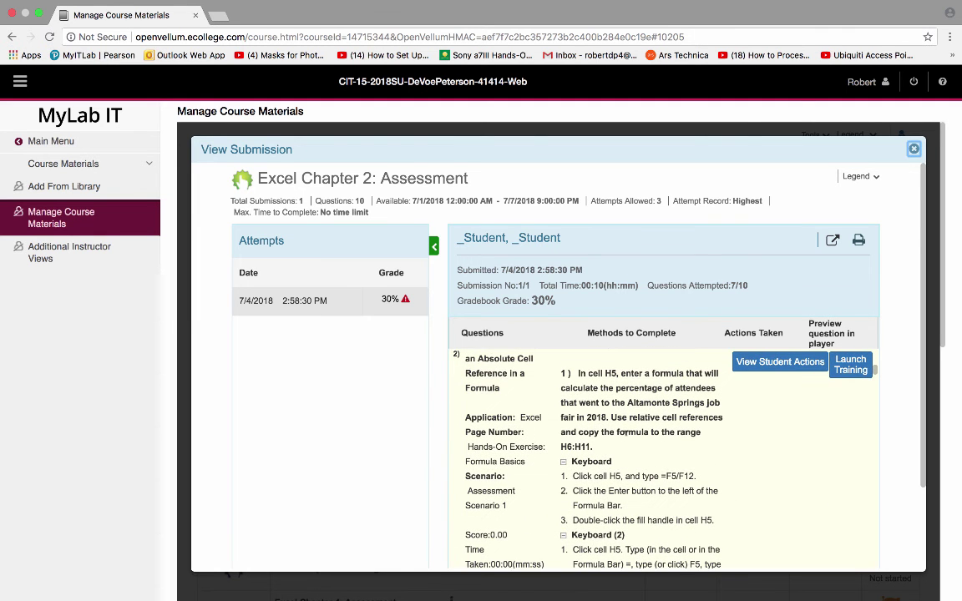
pyautogui.scroll(-5, 626, 438)
pyautogui.scroll(-8, 626, 436)
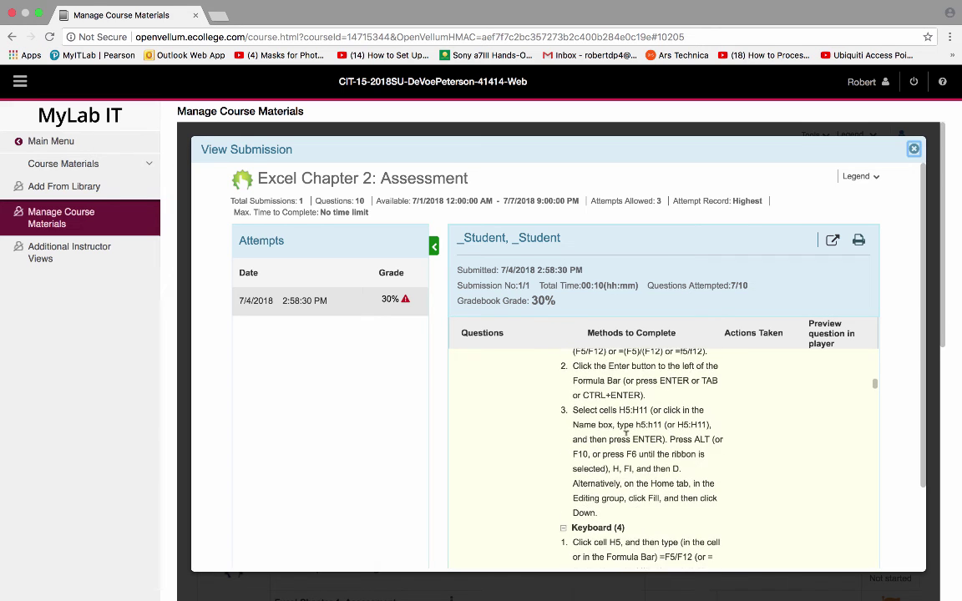
pyautogui.scroll(-10, 626, 438)
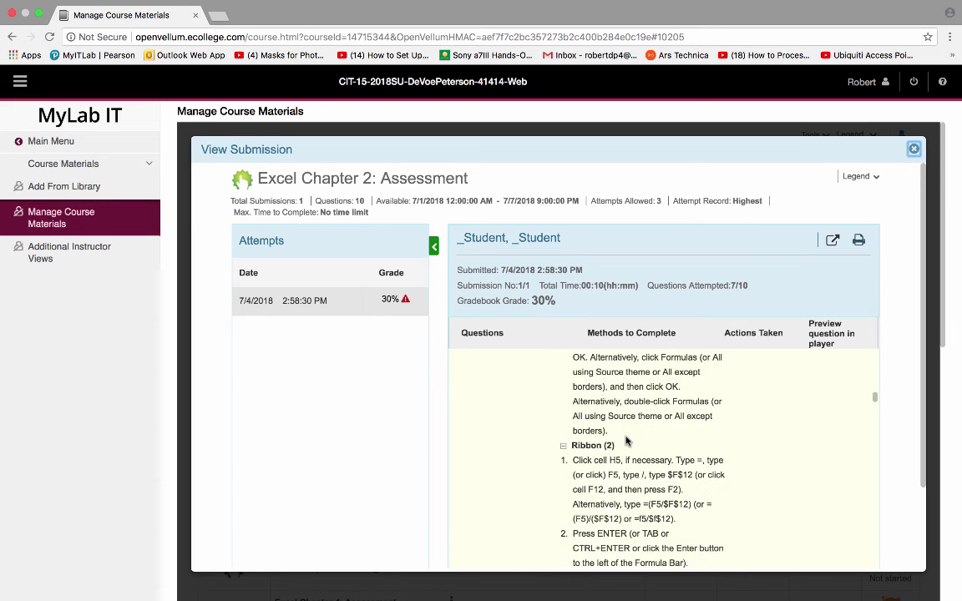
pyautogui.scroll(-5, 626, 433)
pyautogui.scroll(1, 625, 436)
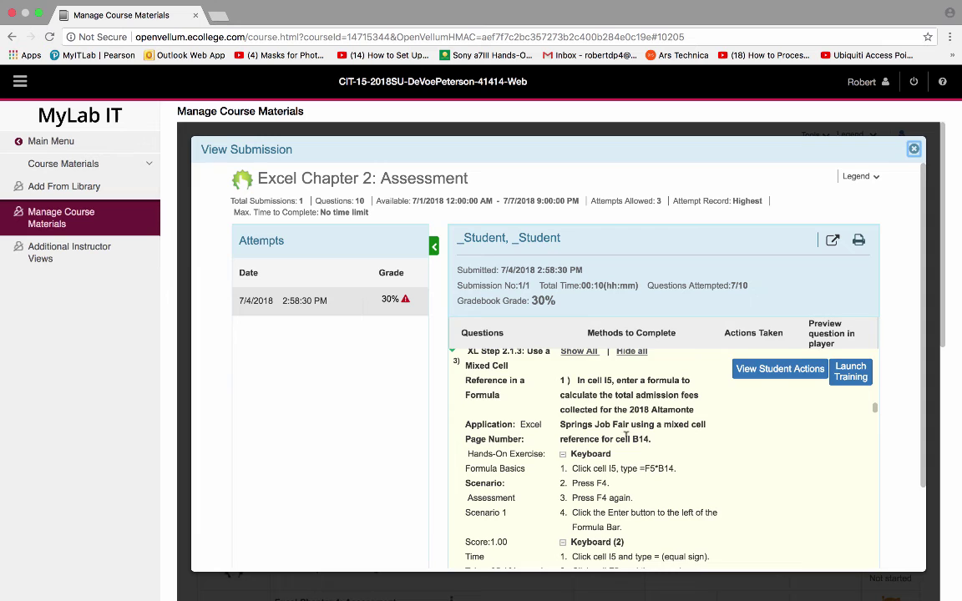
pyautogui.scroll(2, 626, 436)
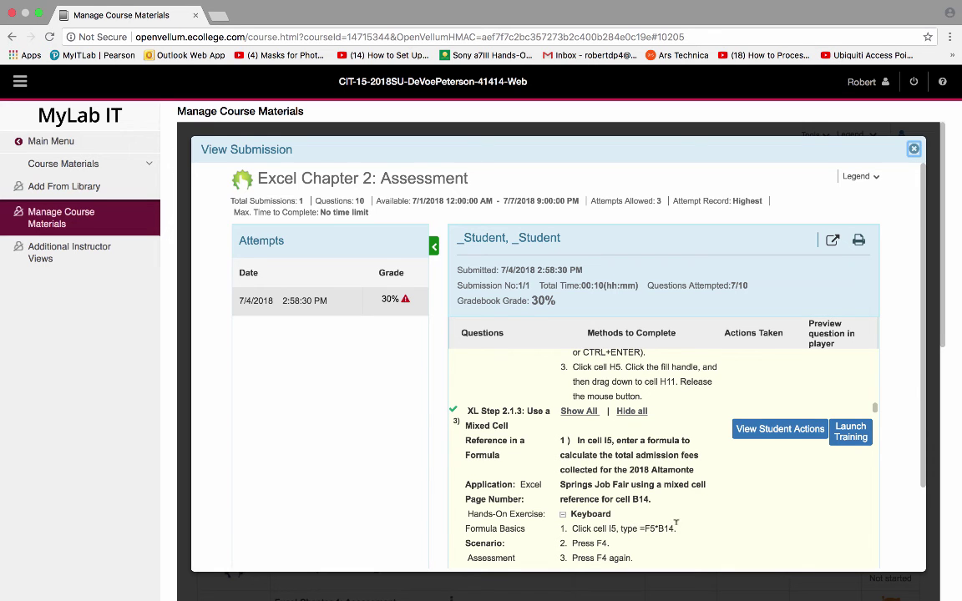
pyautogui.scroll(-3, 666, 511)
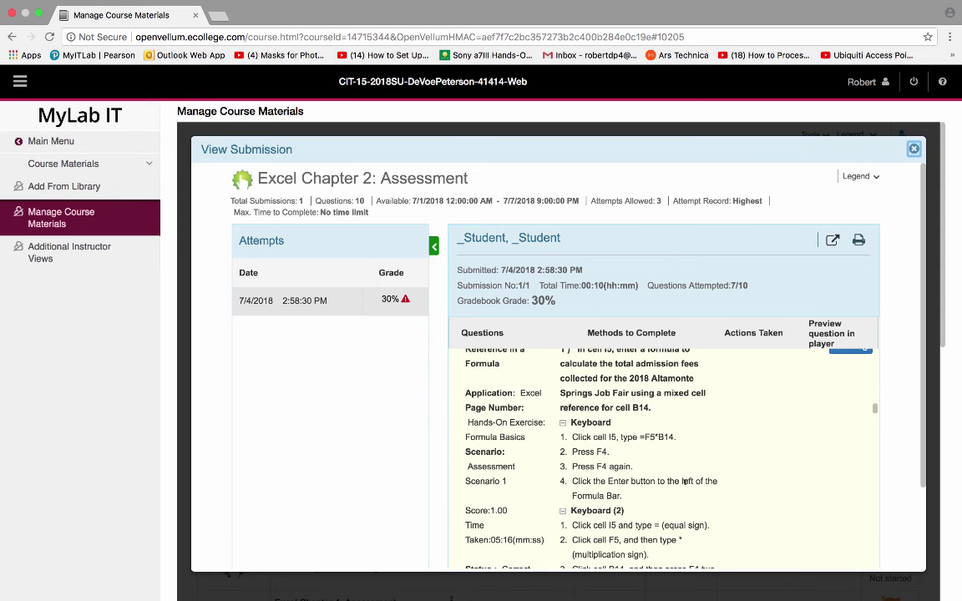
pyautogui.scroll(-1, 685, 483)
pyautogui.scroll(-2, 664, 489)
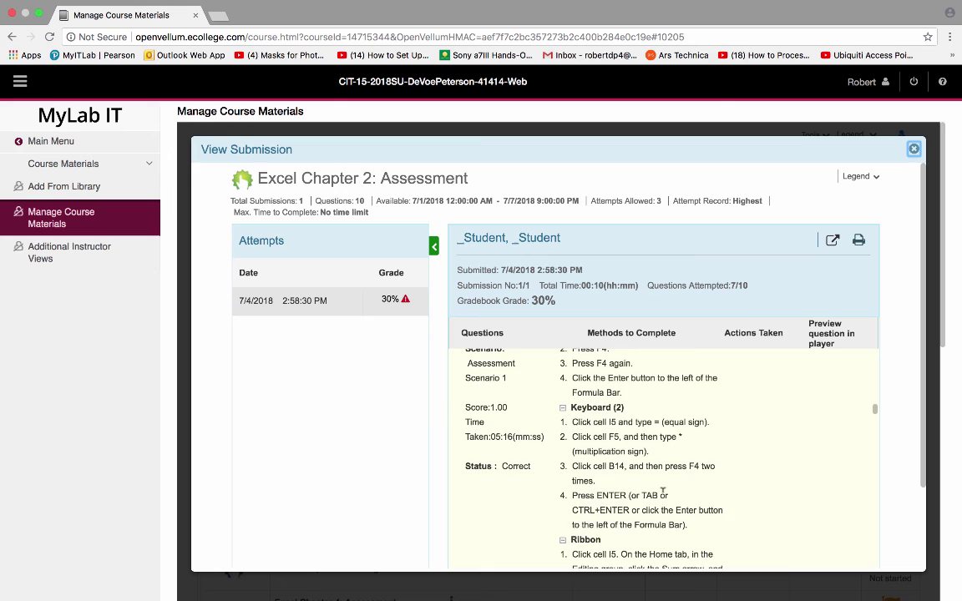
pyautogui.scroll(1, 664, 490)
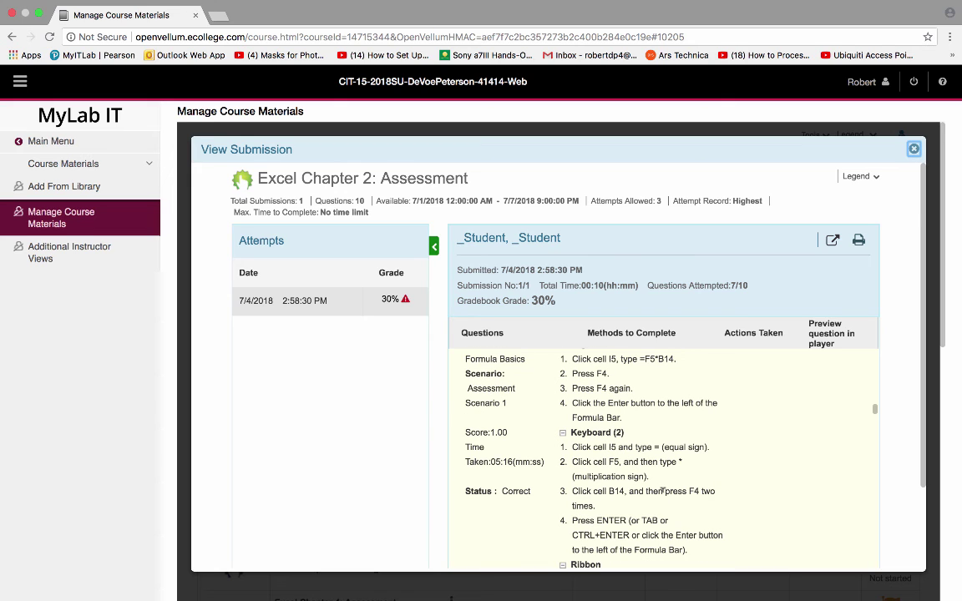